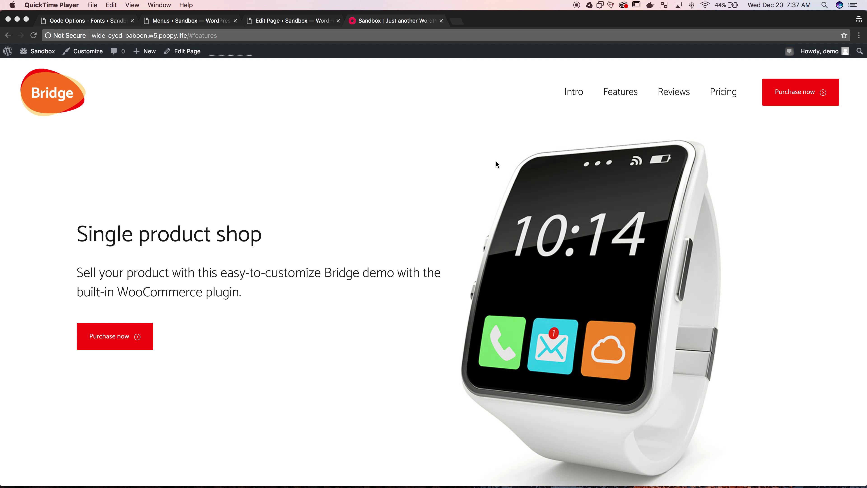
pyautogui.click(577, 130)
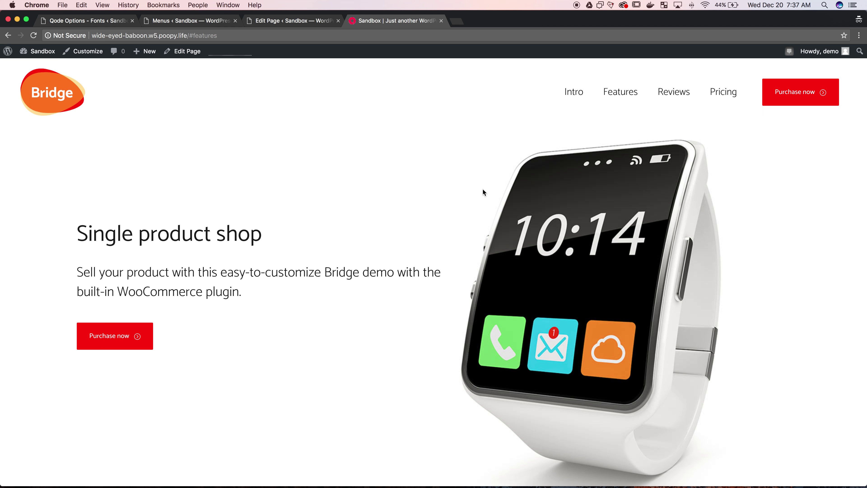
pyautogui.scroll(-2, 482, 189)
pyautogui.scroll(-1, 482, 188)
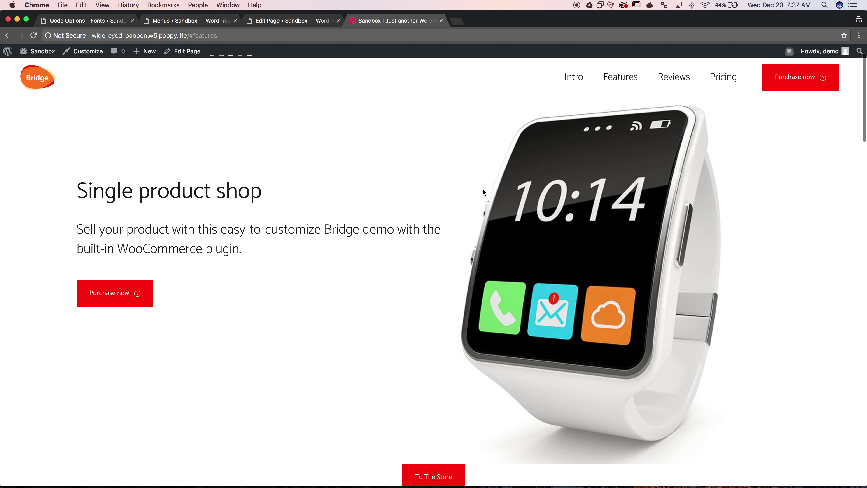
pyautogui.scroll(3, 482, 189)
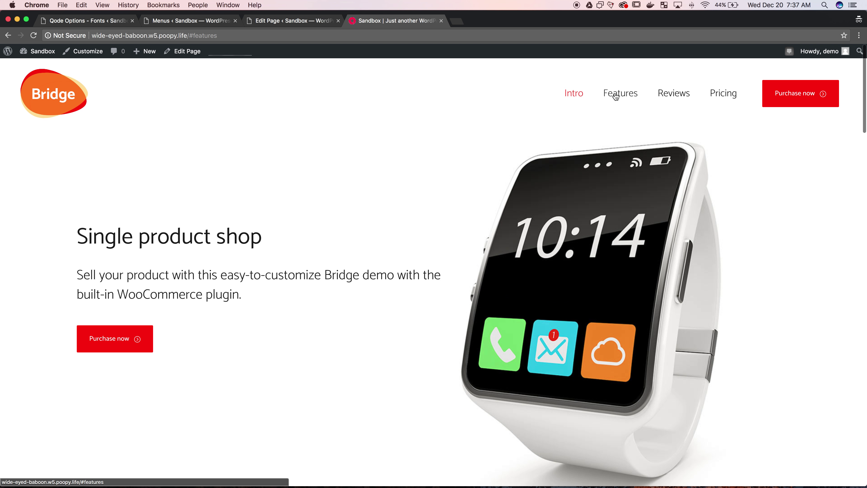
# Step: Test the Features menu link, which jumps down to the Key product features section
pyautogui.click(615, 95)
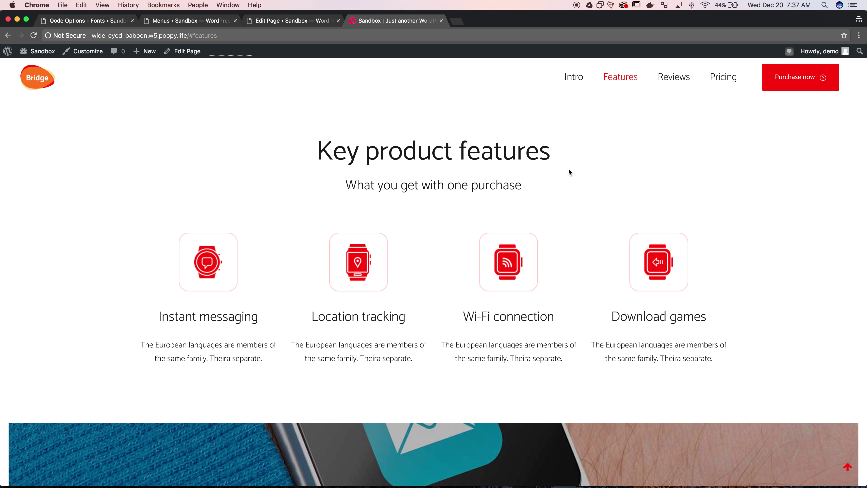
pyautogui.click(189, 20)
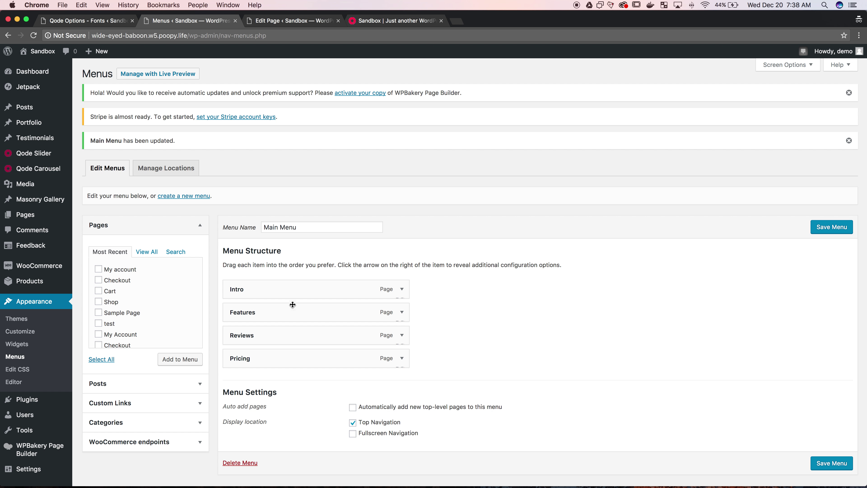
# Step: Expand the Reviews and Features menu items and check the Features anchor value 'features'
pyautogui.click(402, 334)
pyautogui.scroll(-3, 424, 331)
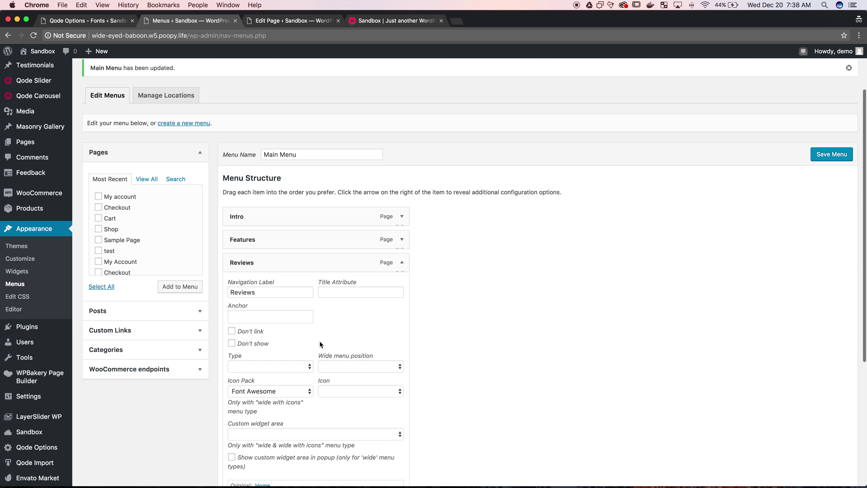
pyautogui.click(251, 315)
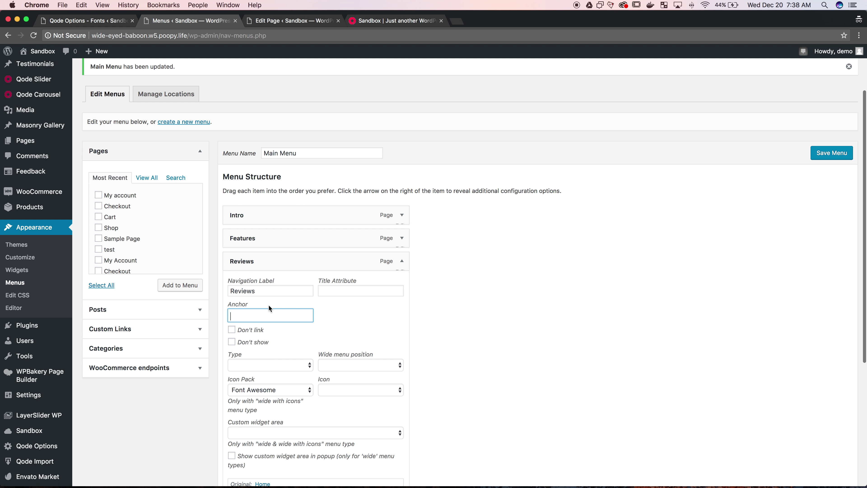
pyautogui.click(402, 238)
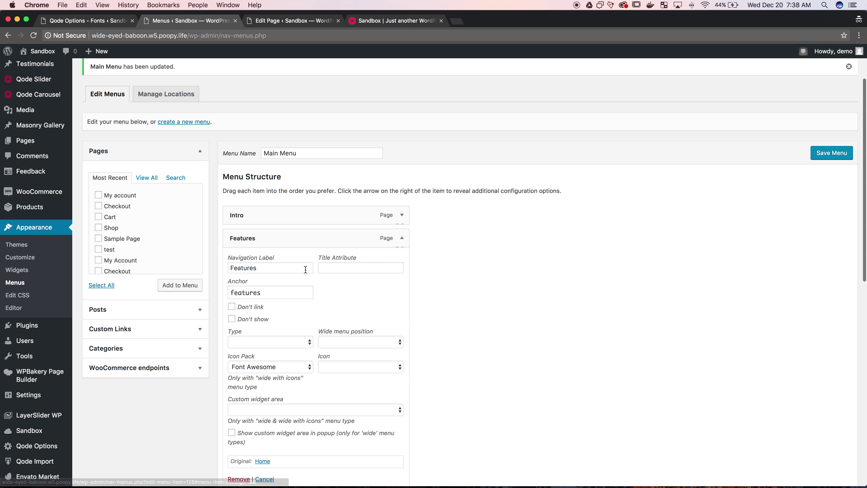
pyautogui.doubleClick(278, 292)
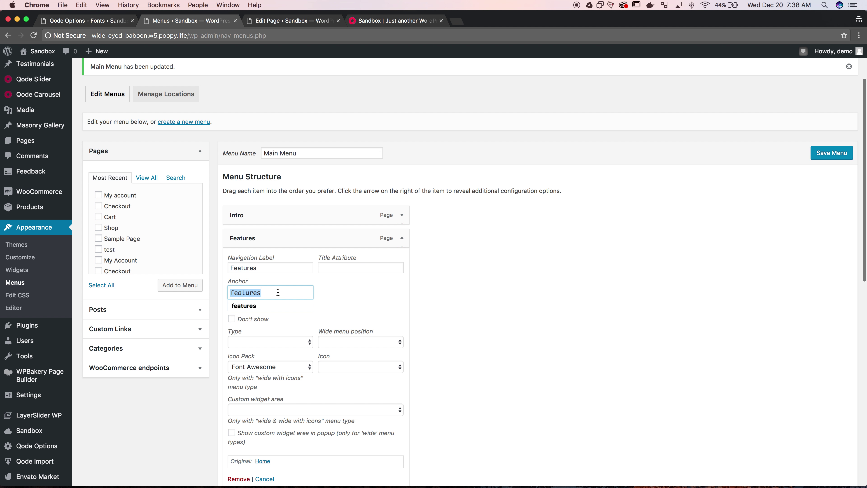
pyautogui.click(392, 21)
pyautogui.click(239, 35)
pyautogui.write('#features')
pyautogui.press('Return')
pyautogui.moveTo(218, 36); pyautogui.dragTo(191, 35)
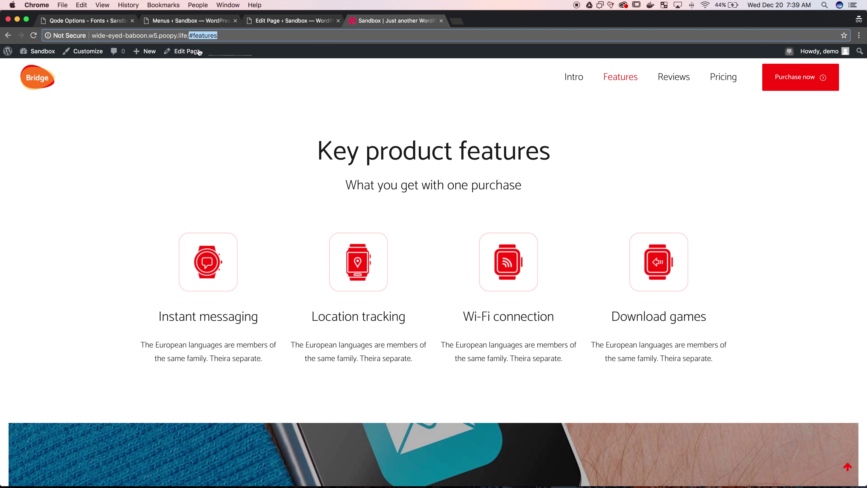
# Step: Confirm the site address ends in #features, then return to the menu editor
pyautogui.click(274, 176)
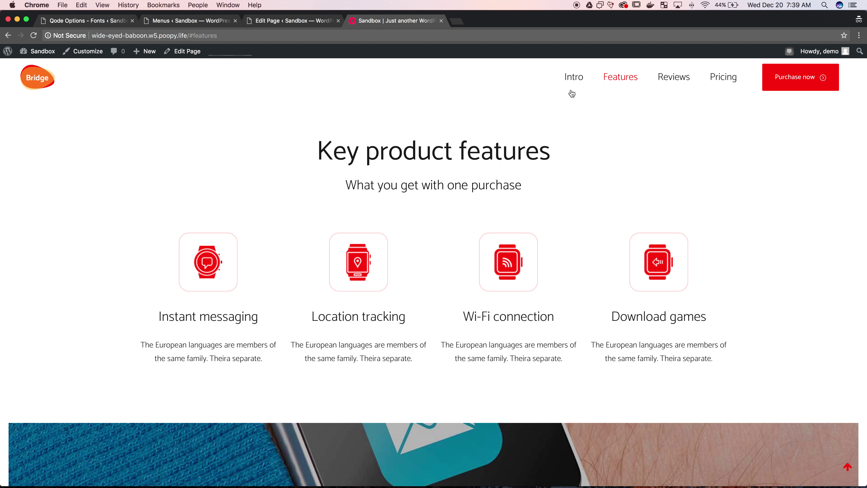
pyautogui.click(191, 21)
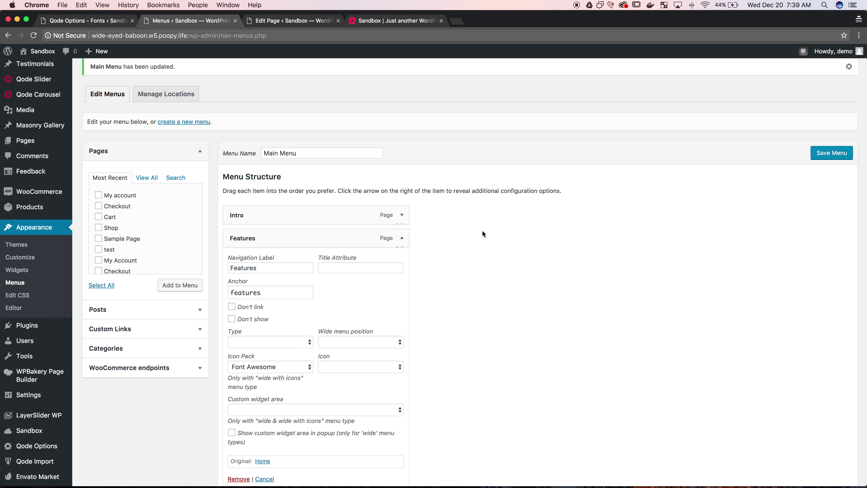
pyautogui.scroll(-6, 390, 236)
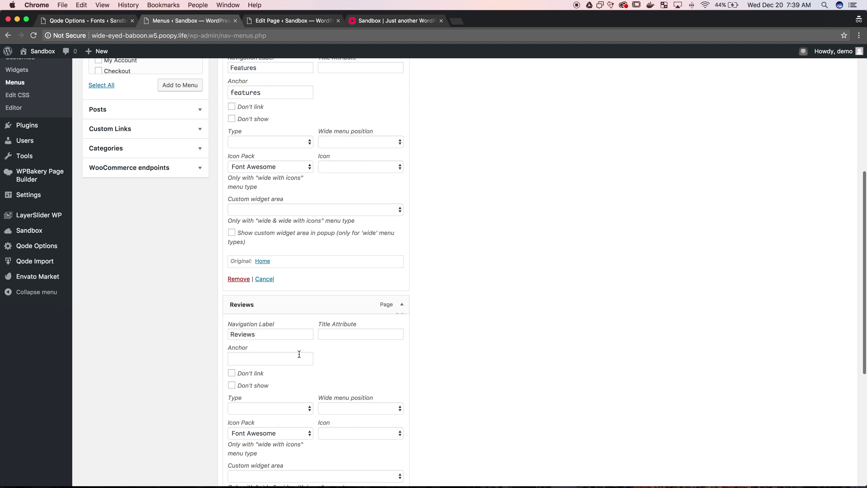
pyautogui.click(289, 356)
pyautogui.write('reviews')
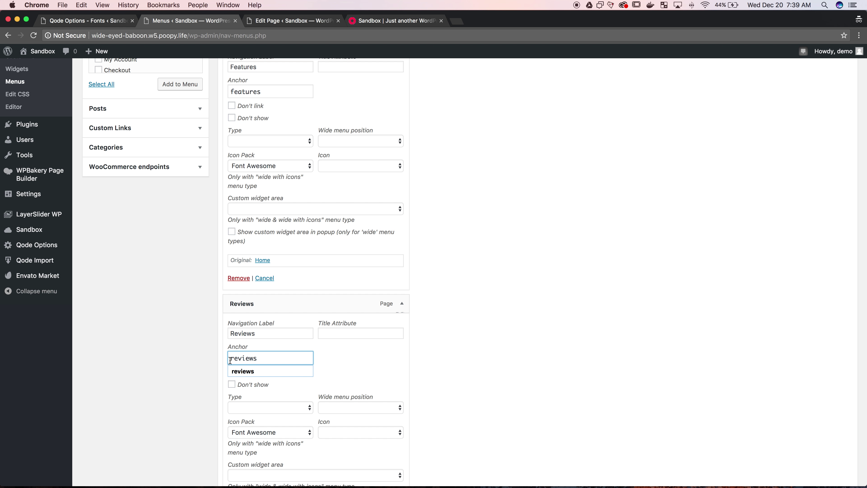
# Step: Give the Reviews menu item the anchor 'reviews'
pyautogui.click(732, 216)
pyautogui.scroll(3, 734, 217)
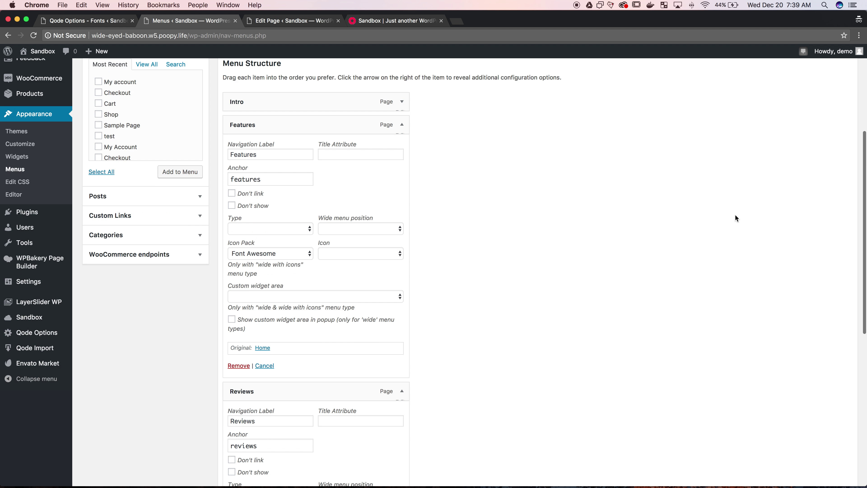
pyautogui.press('super+4')
pyautogui.press('super+l')
pyautogui.press('BackSpace')
pyautogui.press('BackSpace')
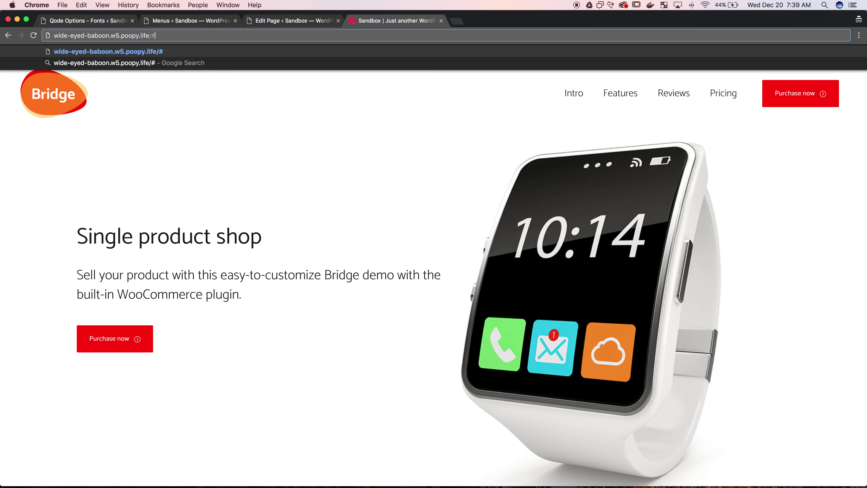
# Step: Reload the home page without an anchor and test the Reviews link's jump to Customer reviews
pyautogui.press('Return')
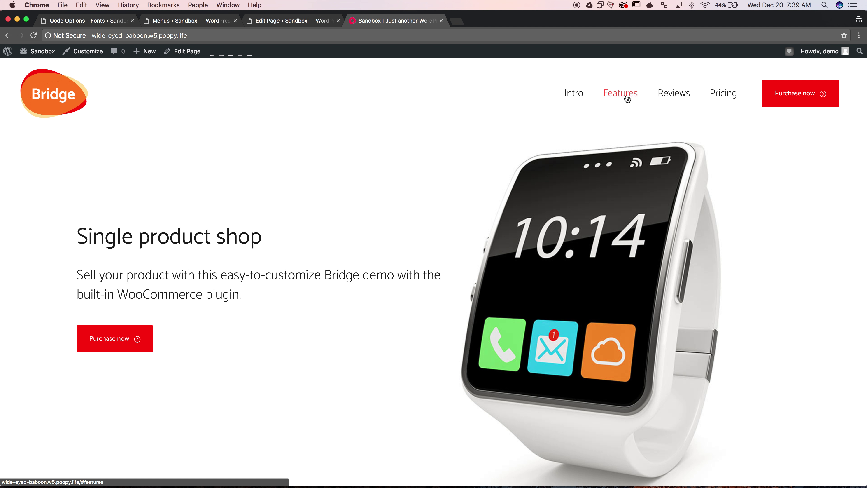
pyautogui.click(674, 93)
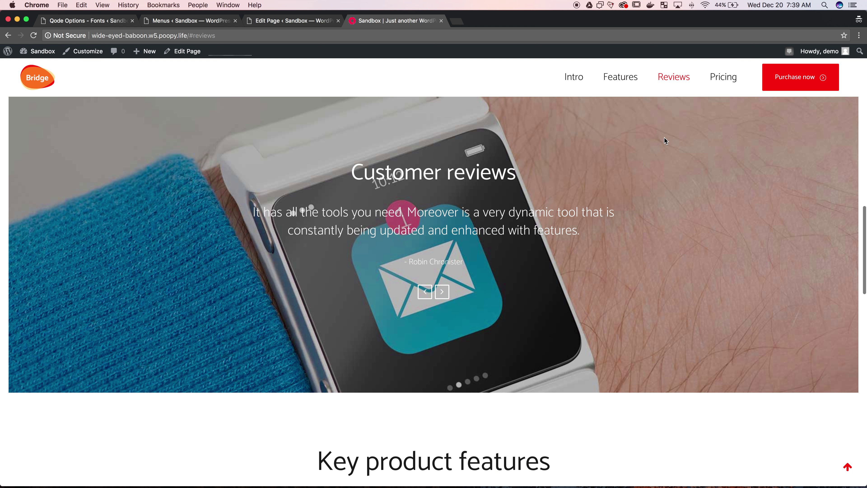
pyautogui.click(277, 21)
pyautogui.scroll(-10, 630, 308)
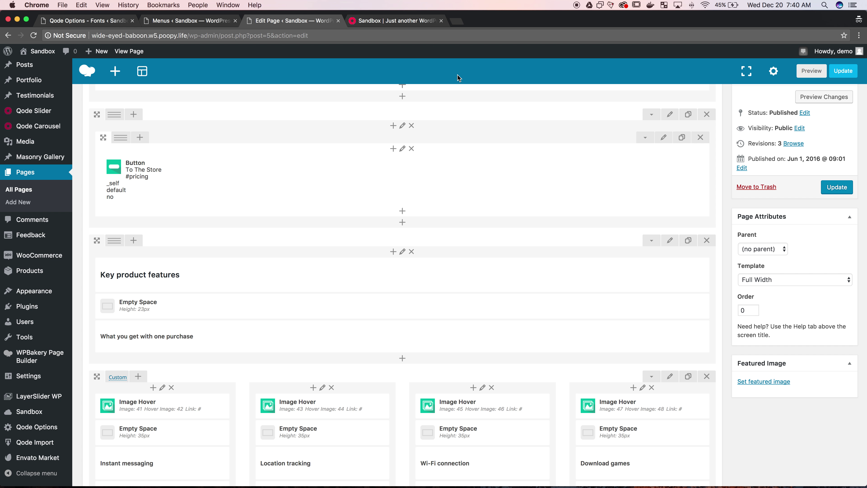
# Step: Scroll down to the Testimonials row and check its Anchor ID 'reviews'
pyautogui.scroll(-3, 511, 239)
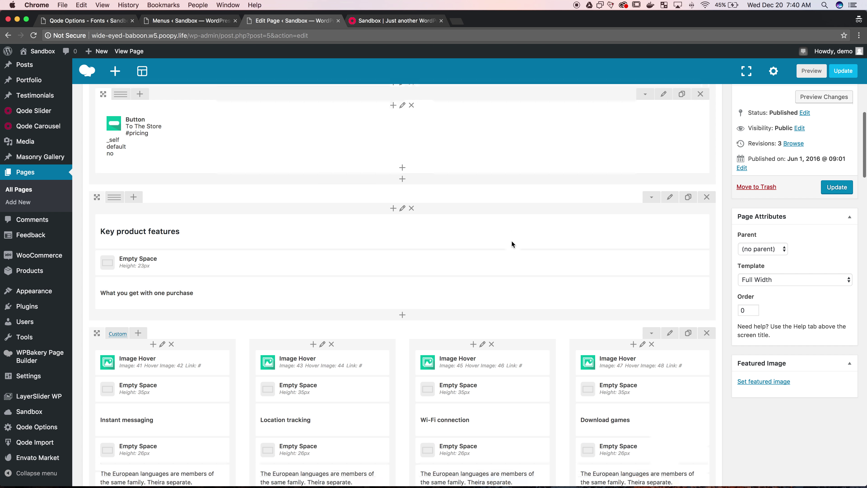
pyautogui.scroll(-20, 618, 279)
pyautogui.scroll(5, 618, 280)
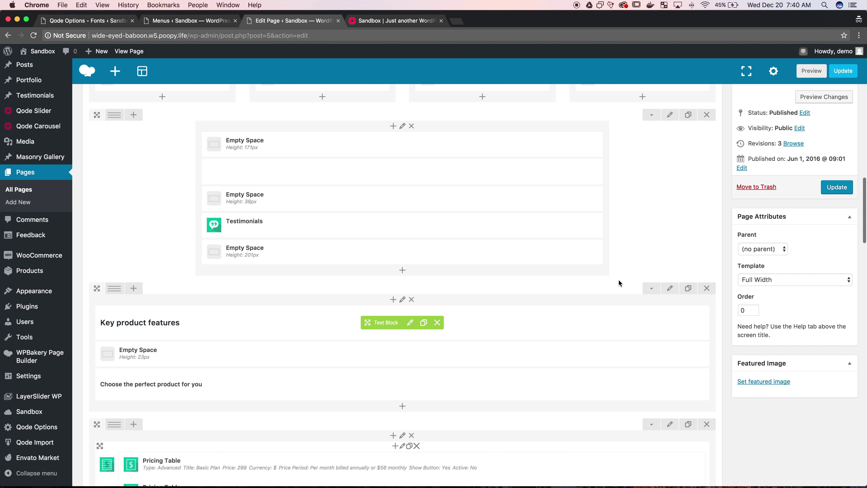
pyautogui.click(669, 153)
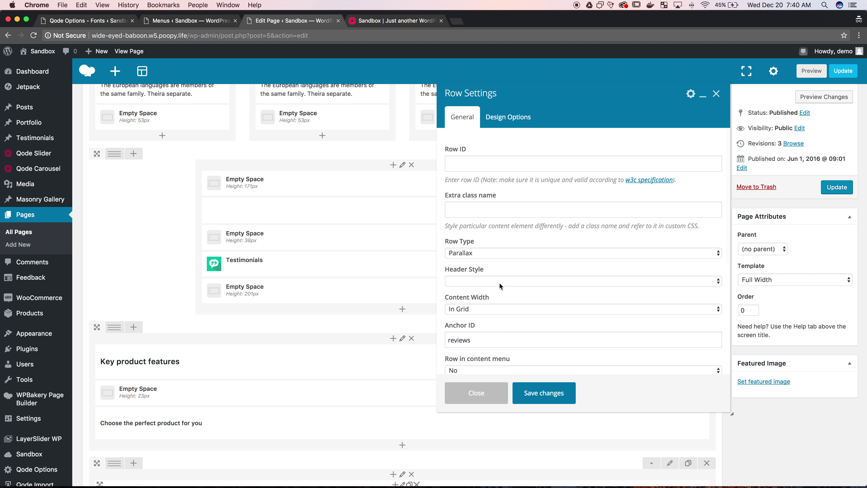
pyautogui.scroll(-2, 499, 286)
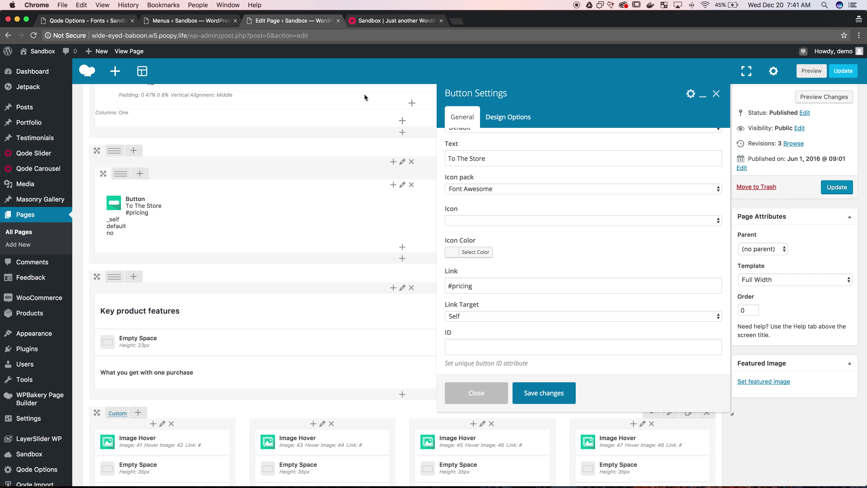
# Step: Confirm the To The Store button links to #pricing, then go back to the live site
pyautogui.click(381, 22)
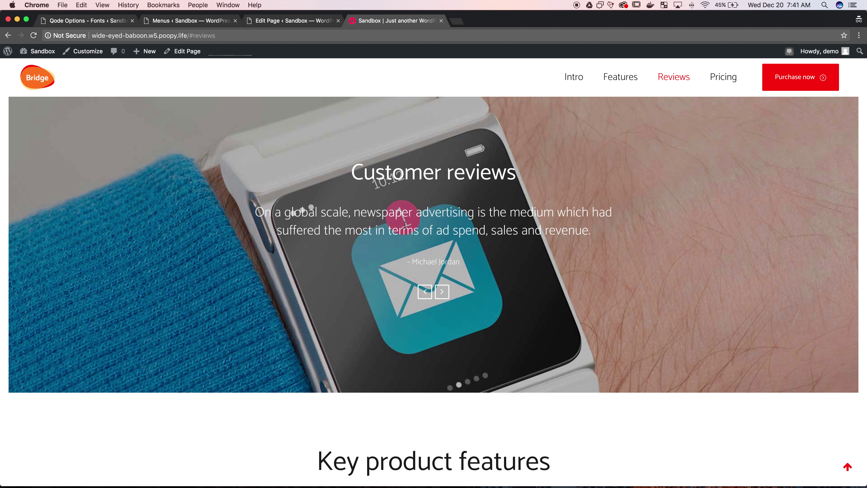
# Step: Test the To The Store button's smooth scroll down to the #pricing plans
pyautogui.scroll(10, 426, 274)
pyautogui.click(451, 337)
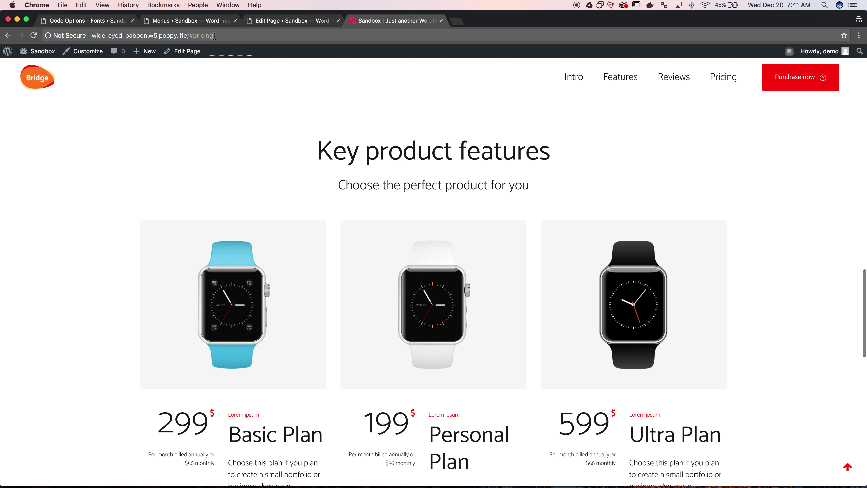
# Step: Give the Key product features row 124px of top padding in its Design Options
pyautogui.click(265, 24)
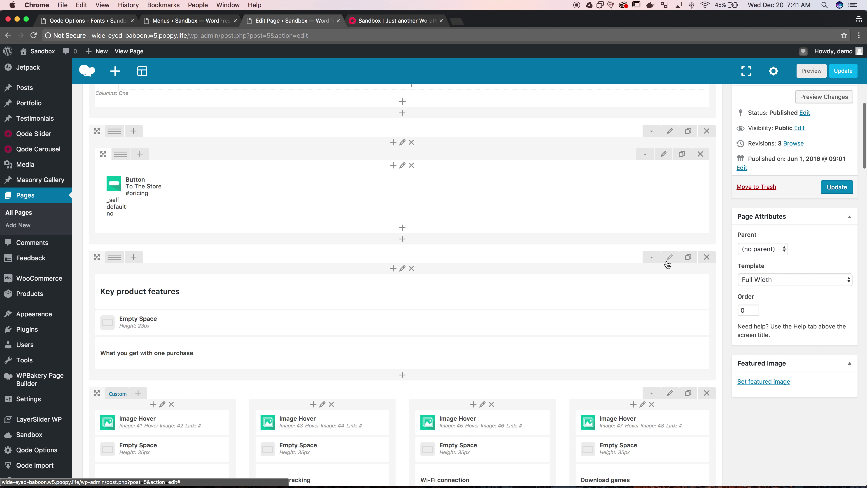
pyautogui.moveTo(272, 306)
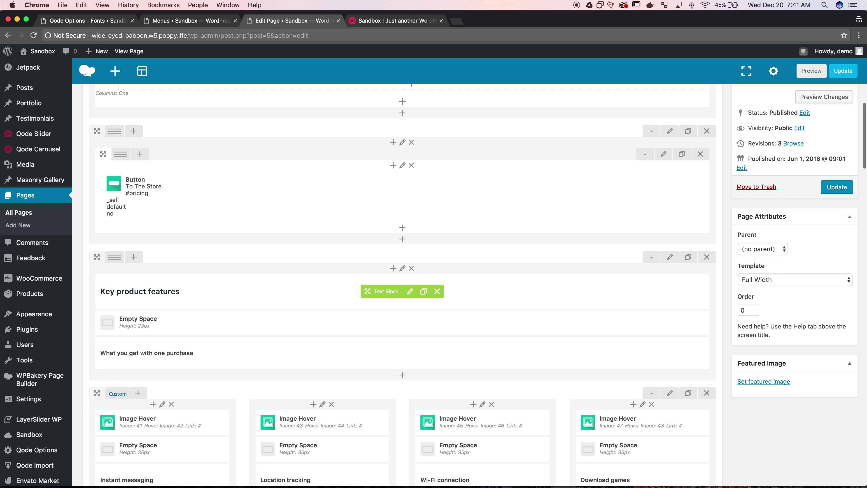
pyautogui.click(669, 258)
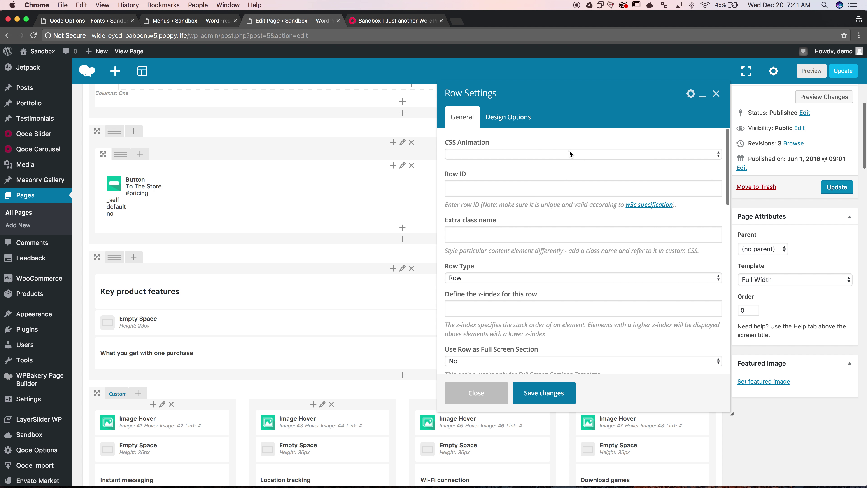
pyautogui.click(508, 117)
pyautogui.click(517, 201)
pyautogui.write('124px')
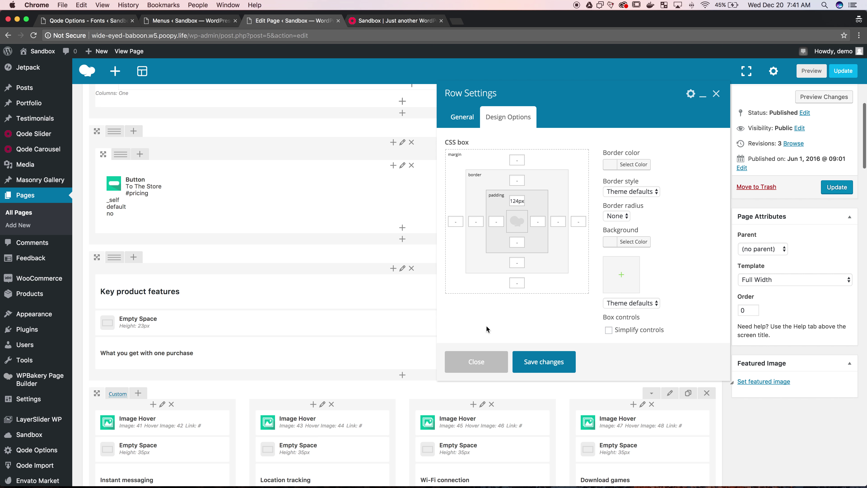
pyautogui.click(476, 361)
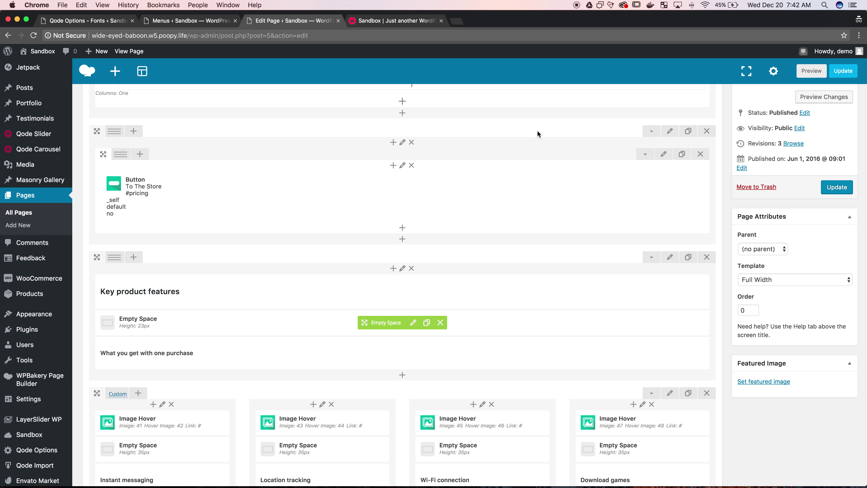